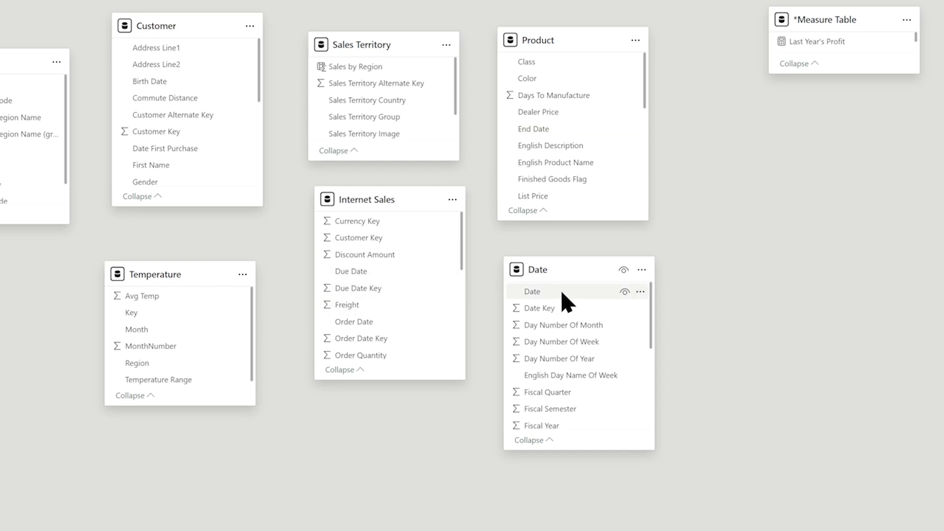
Link Date[Date] to Internet Sales[Order Date] as an active one-to-many relationship
mouse_move(561, 290)
left_mouse_down()
mouse_move(438, 261)
mouse_move(407, 324)
mouse_move(373, 242)
mouse_move(380, 325)
mouse_move(369, 295)
mouse_move(370, 324)
left_mouse_up()
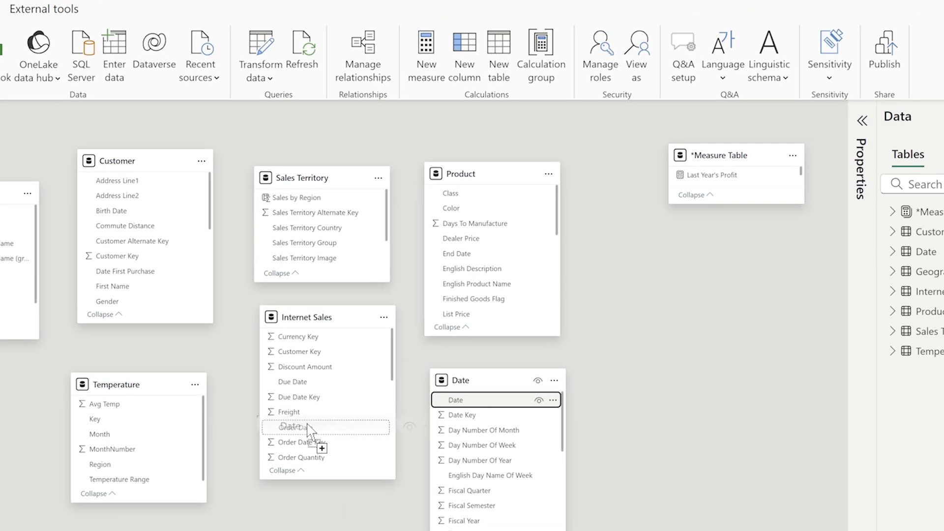
left_click_drag(310, 432, 311, 430)
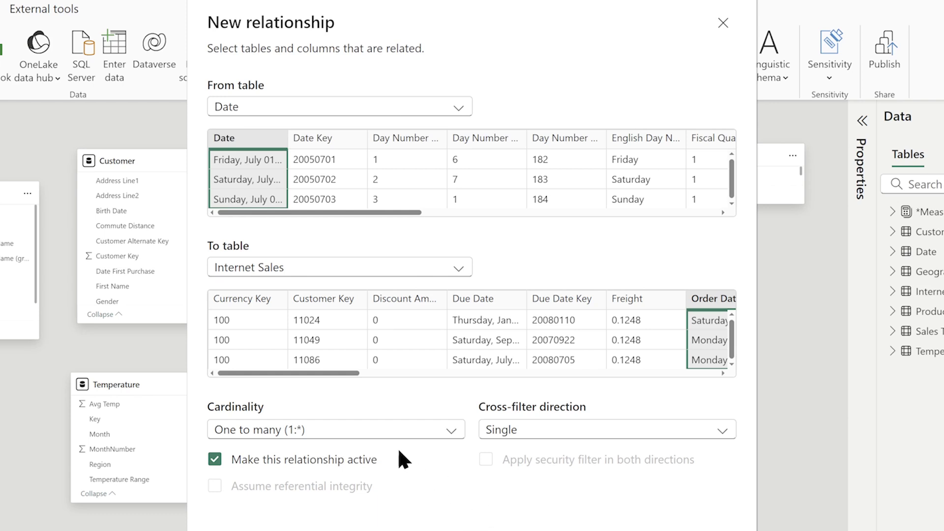
left_click_drag(336, 373, 420, 372)
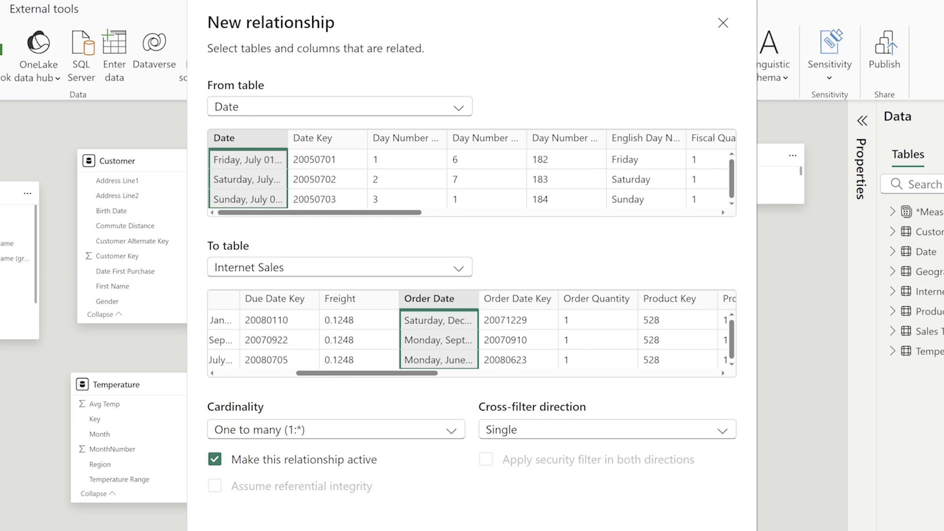
key("Return")
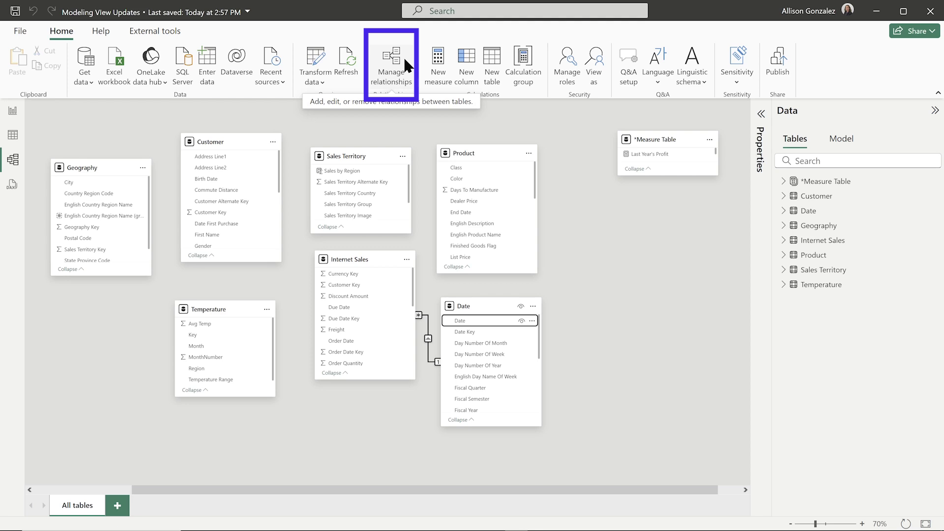
Review the existing relationships in Manage relationships, then start a blank new relationship
left_click(405, 60)
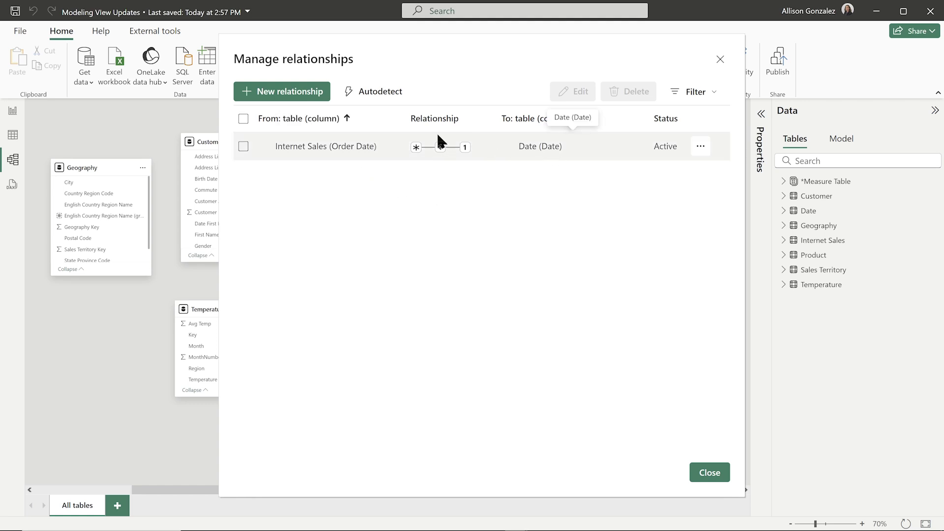
mouse_move(415, 154)
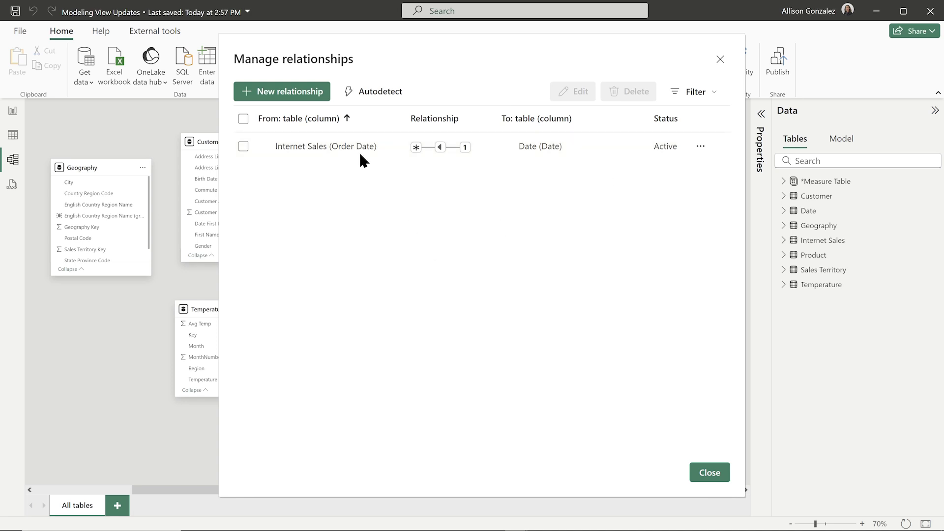
left_click(301, 95)
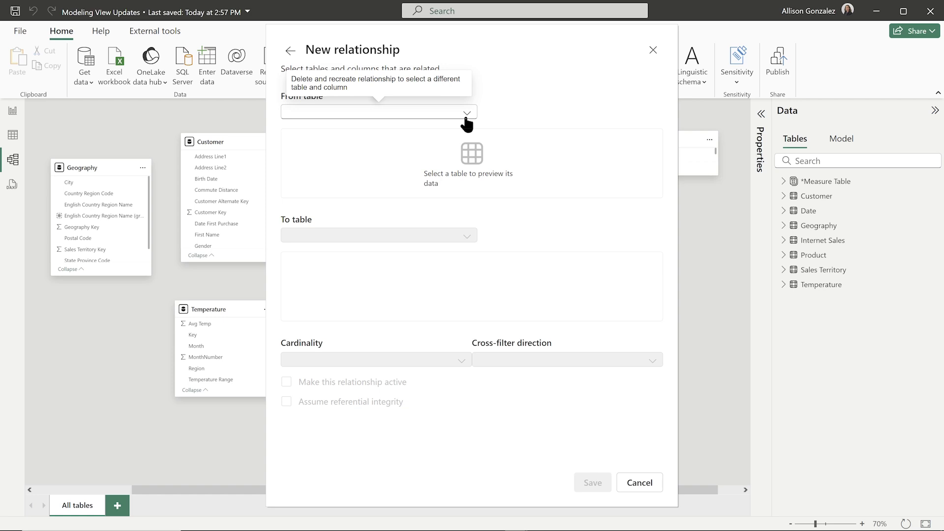
Relate Internet Sales to Customer on Customer Key as many-to-one, single, active, and save
left_click(466, 117)
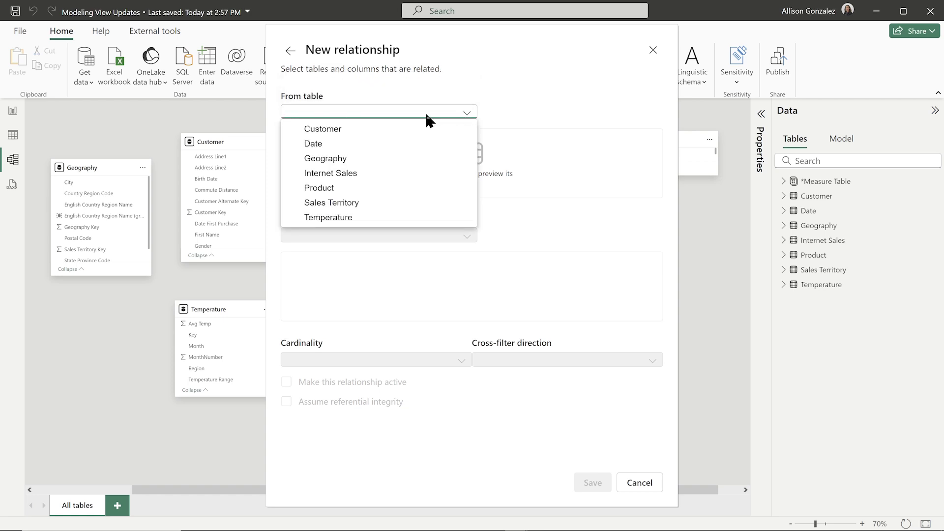
left_click(338, 174)
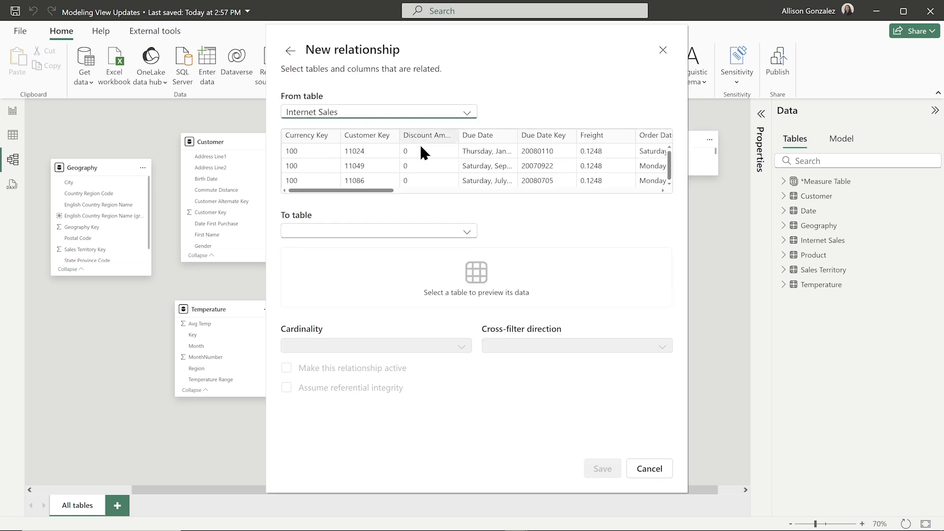
left_click(382, 231)
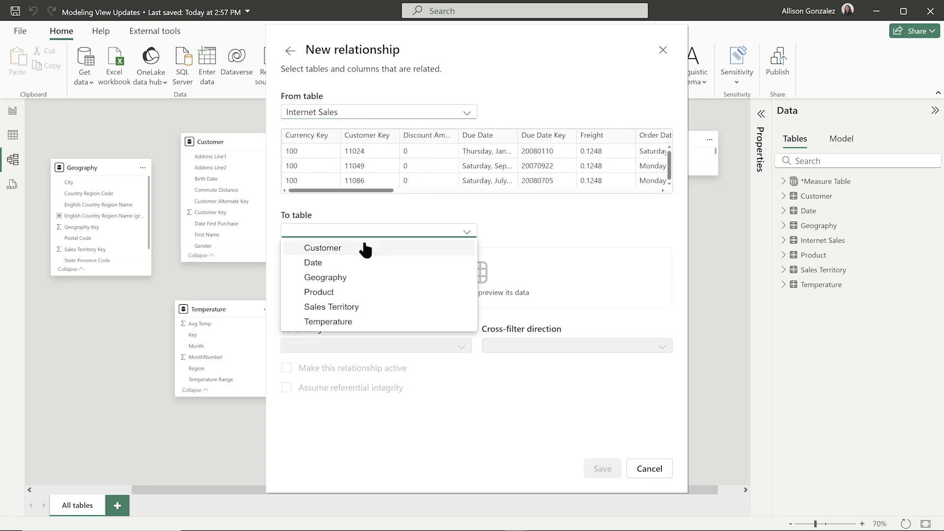
left_click(350, 251)
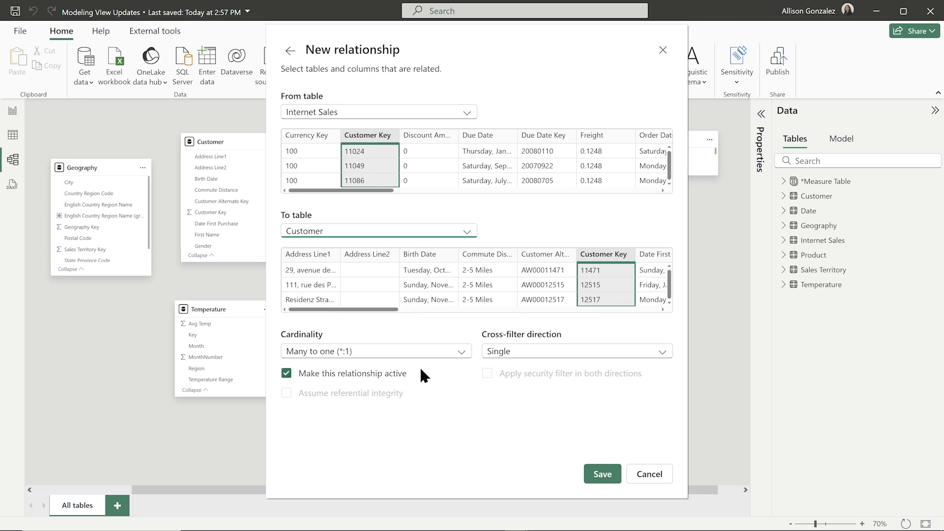
left_click(600, 475)
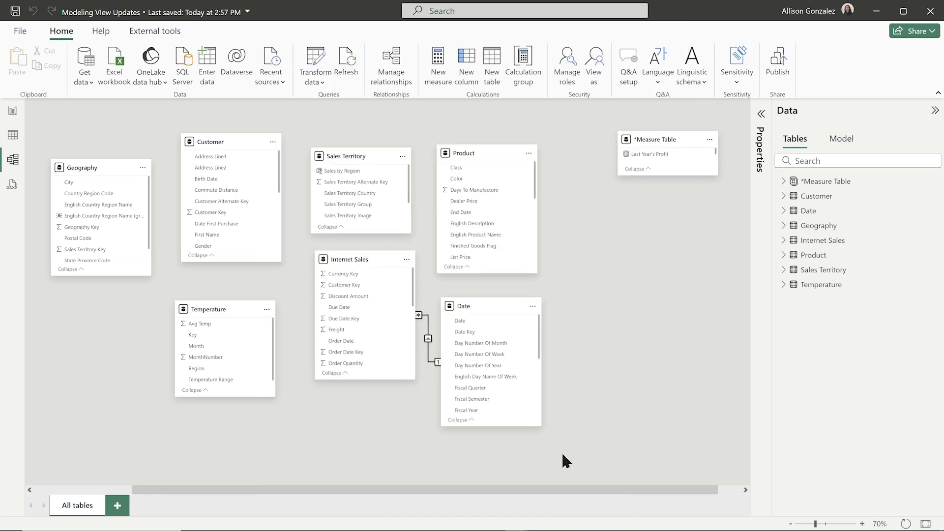
Autodetect relationships, adding Geography, Customer, Product and Sales Territory links, then close the list
left_click(391, 63)
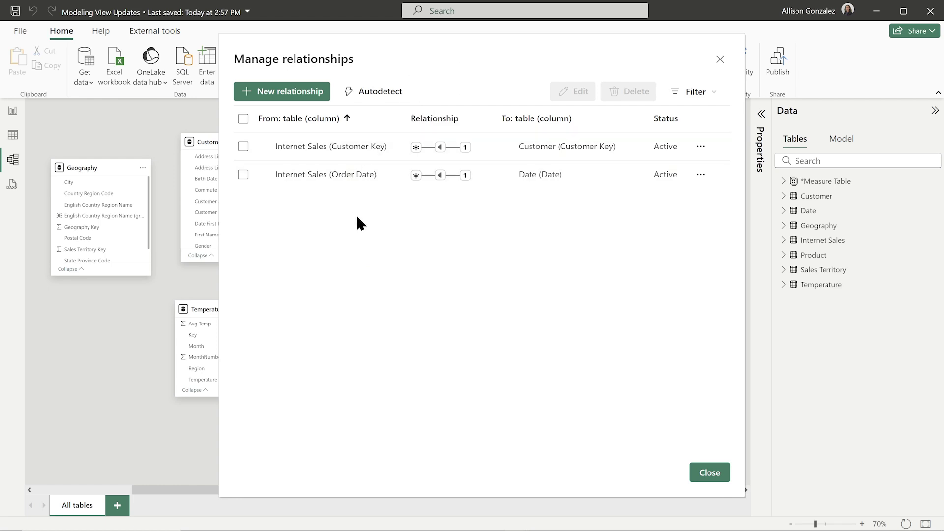
left_click(399, 97)
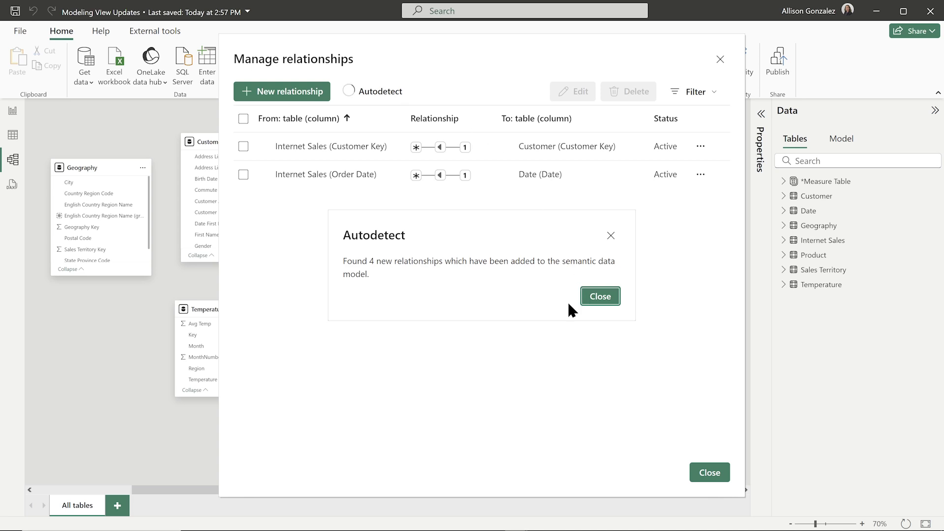
left_click(600, 297)
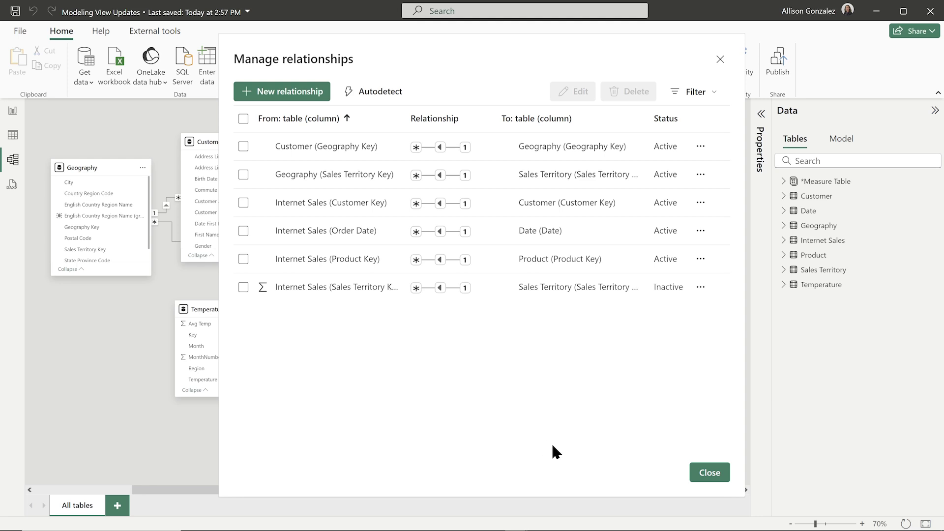
left_click(715, 473)
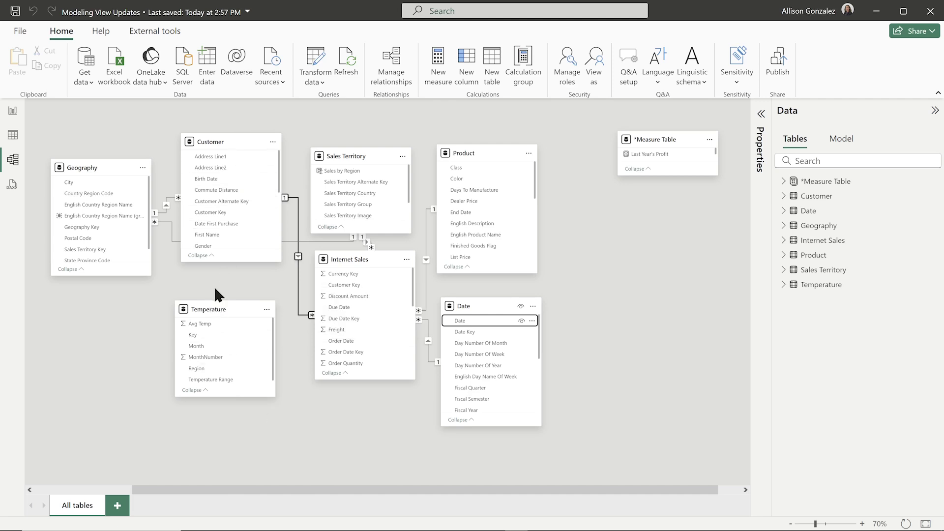
Rearrange the diagram: Temperature lower, Geography higher, Customer lower
left_click_drag(209, 310, 233, 381)
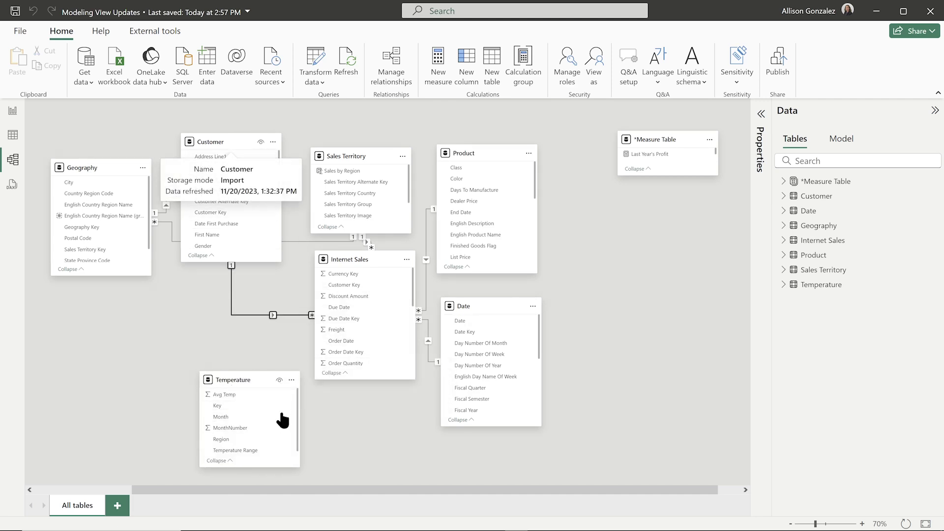
left_click_drag(77, 168, 77, 115)
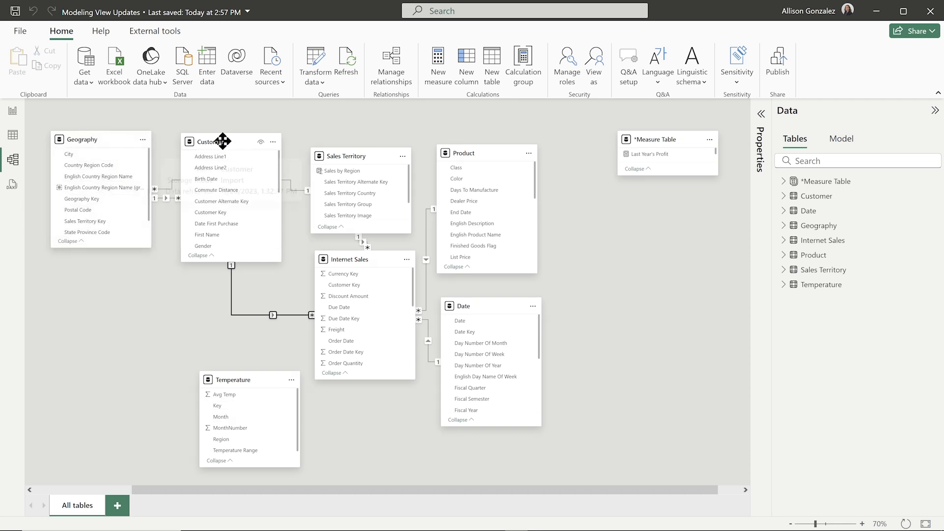
left_click_drag(221, 148, 222, 194)
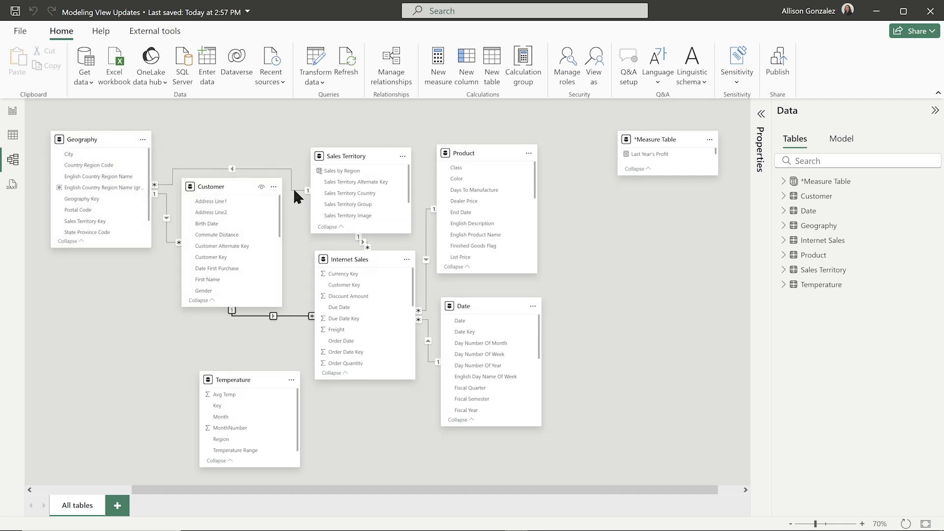
Delete the Geography–Sales Territory relationship and select Internet Sales' Temperature Key column
right_click(260, 169)
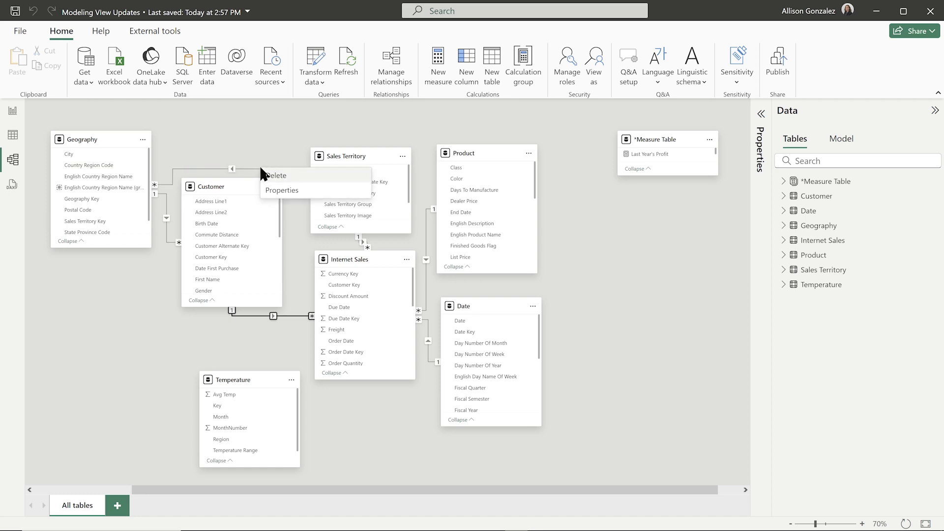
left_click(293, 175)
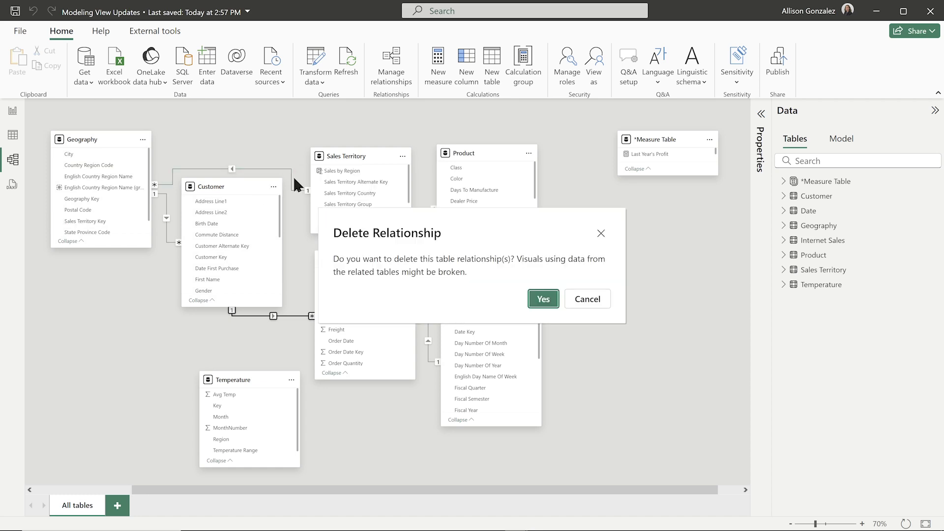
left_click(543, 301)
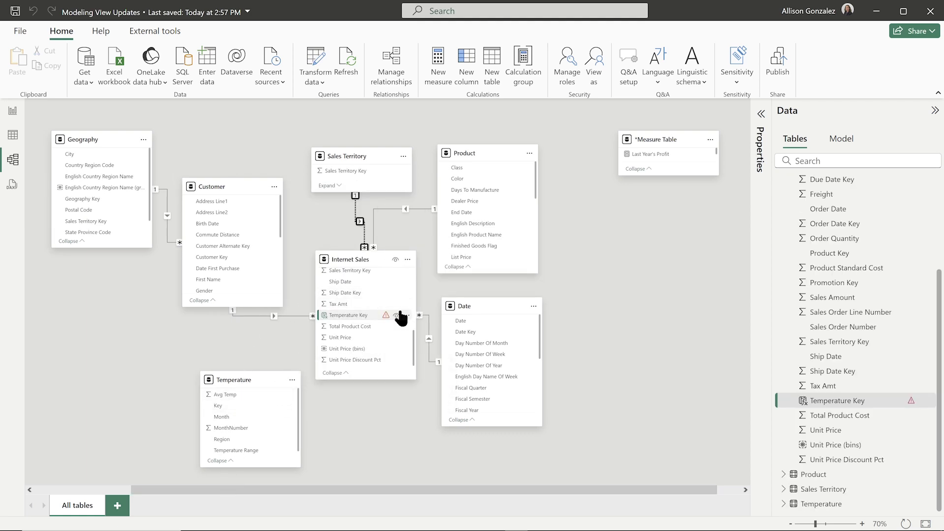
left_click(346, 318)
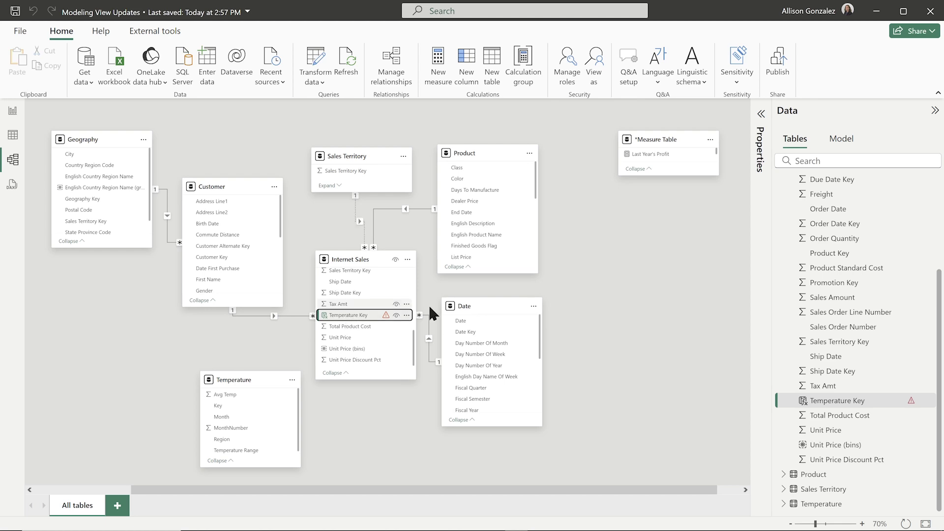
left_click(890, 400)
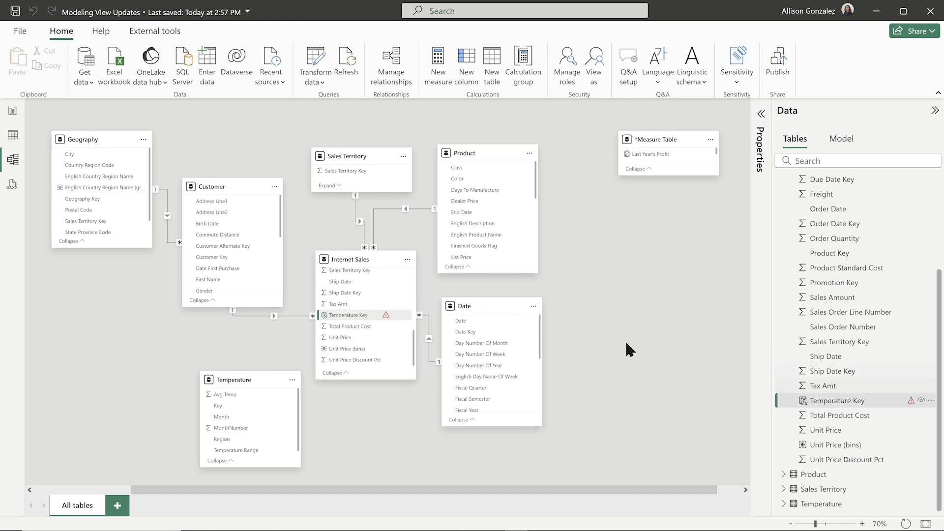
Nudge the Sales Territory table slightly lower in the model diagram
left_click_drag(362, 157, 356, 178)
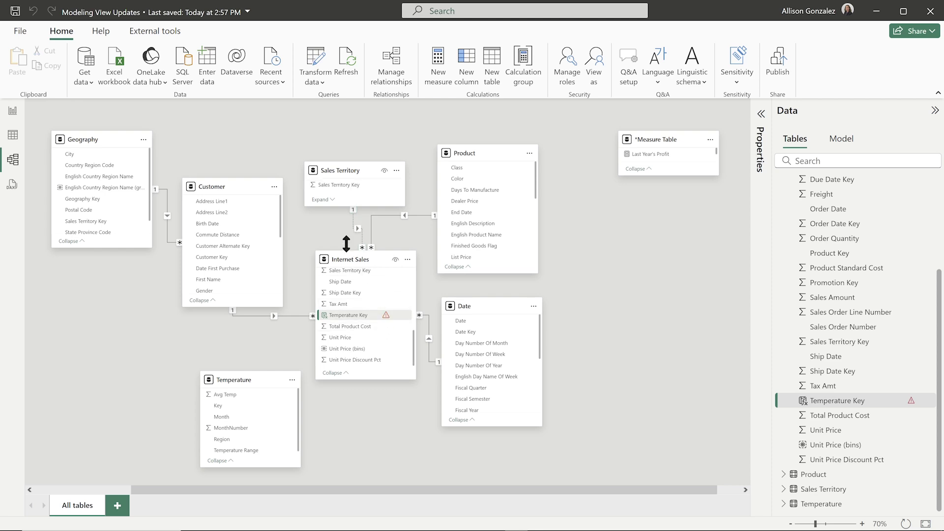
Activate the Internet Sales–Sales Territory relationship and inspect it in the Properties pane
right_click(358, 229)
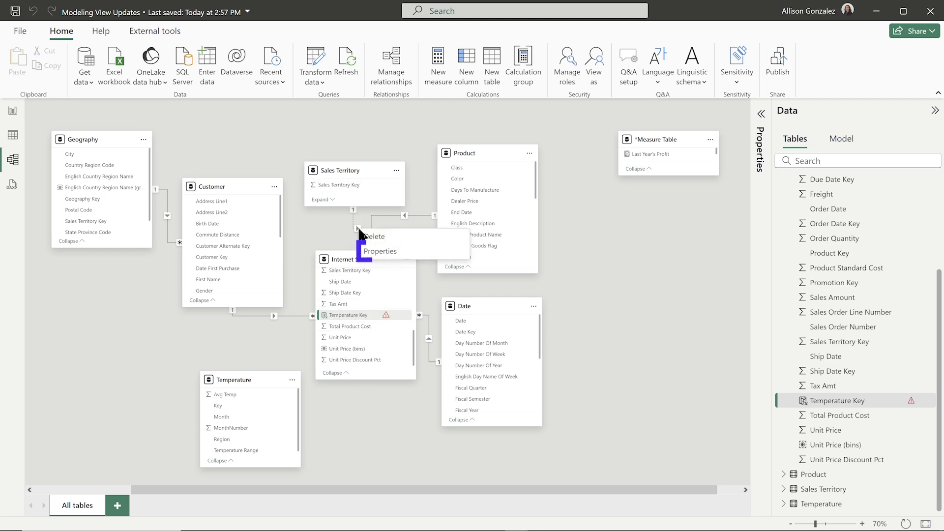
left_click(381, 252)
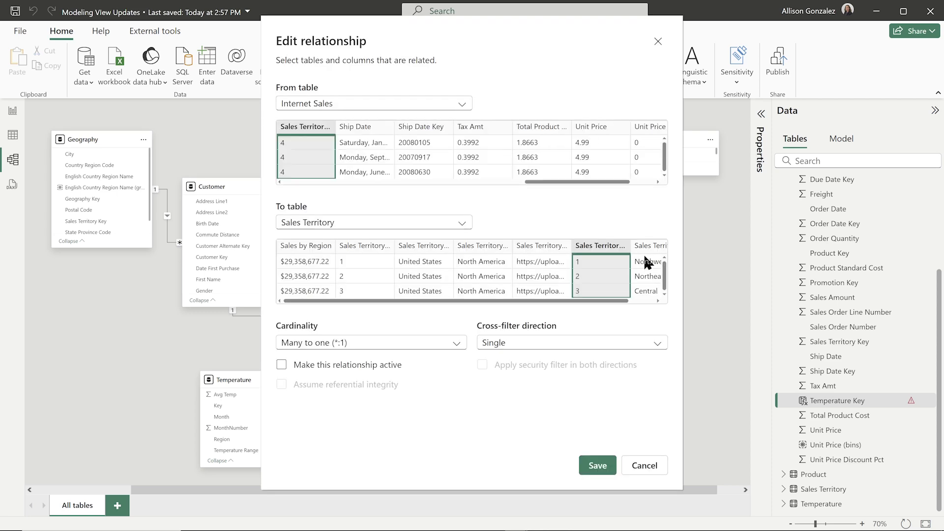
left_click(355, 367)
left_click(597, 466)
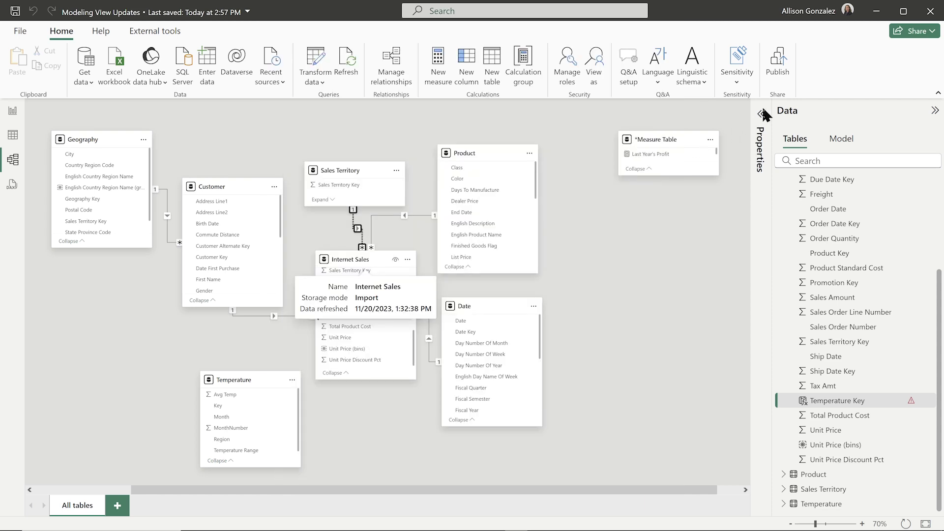
left_click(760, 115)
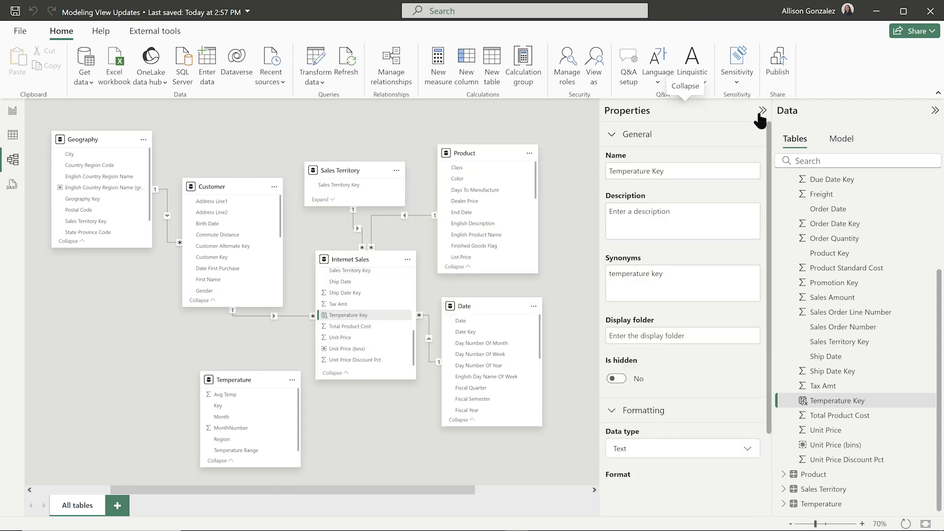
left_click(362, 244)
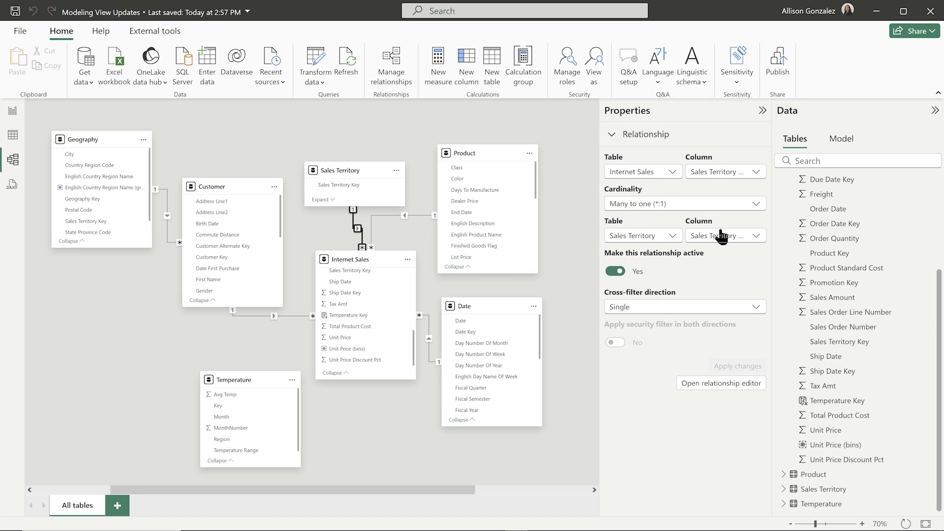
Relate Internet Sales' Temperature Key to Temperature's Key as an active many-to-one relationship
left_click(762, 110)
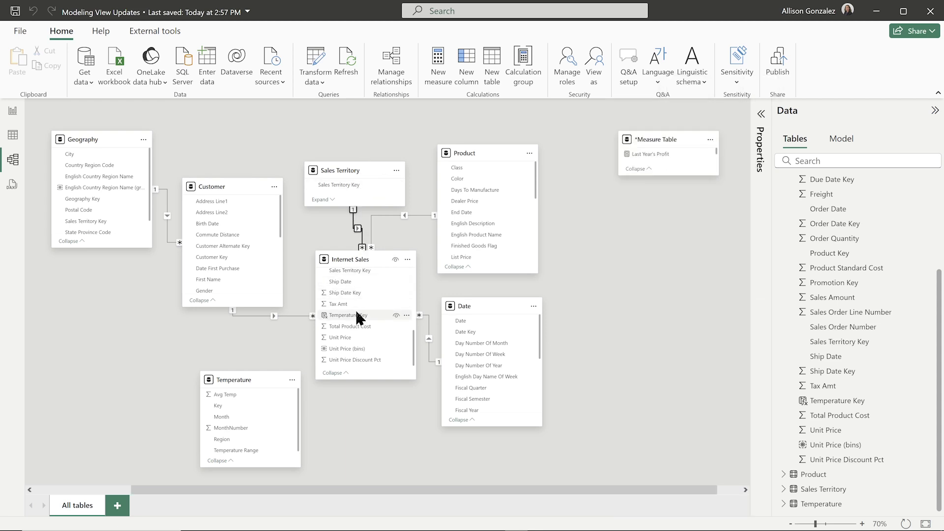
left_click_drag(358, 317, 220, 407)
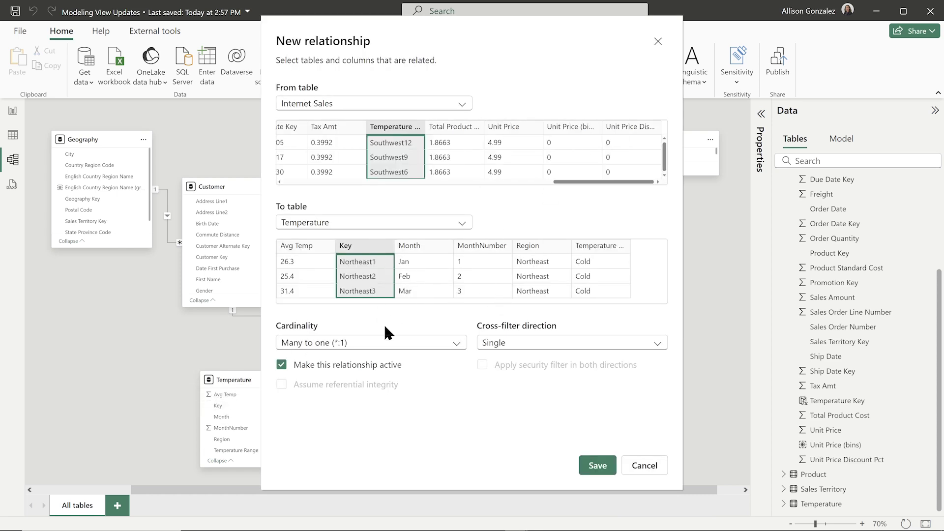
left_click(599, 466)
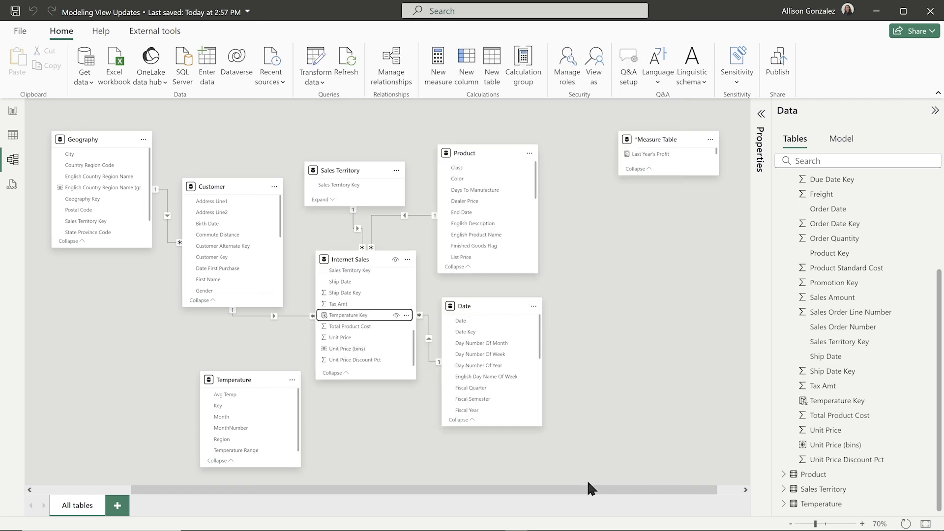
Open Manage relationships and try out the Cardinality filter options
left_click(391, 61)
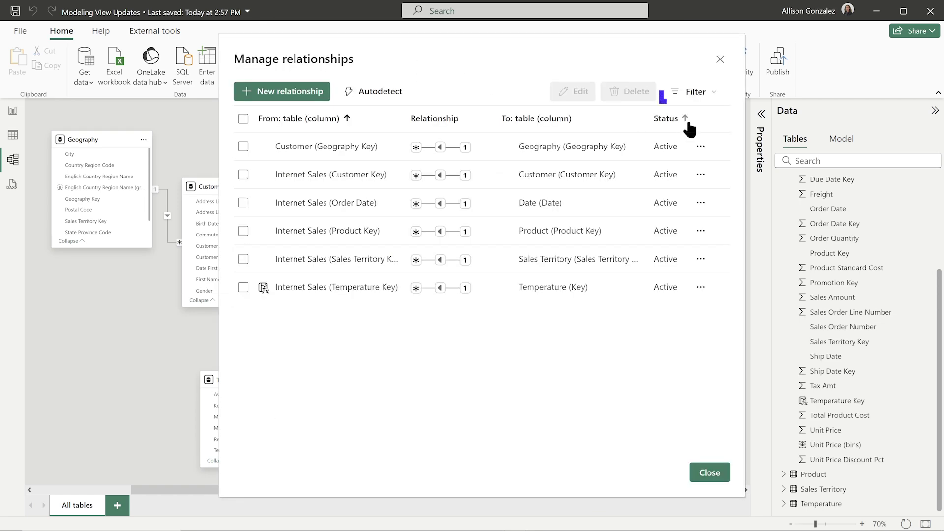
left_click(709, 98)
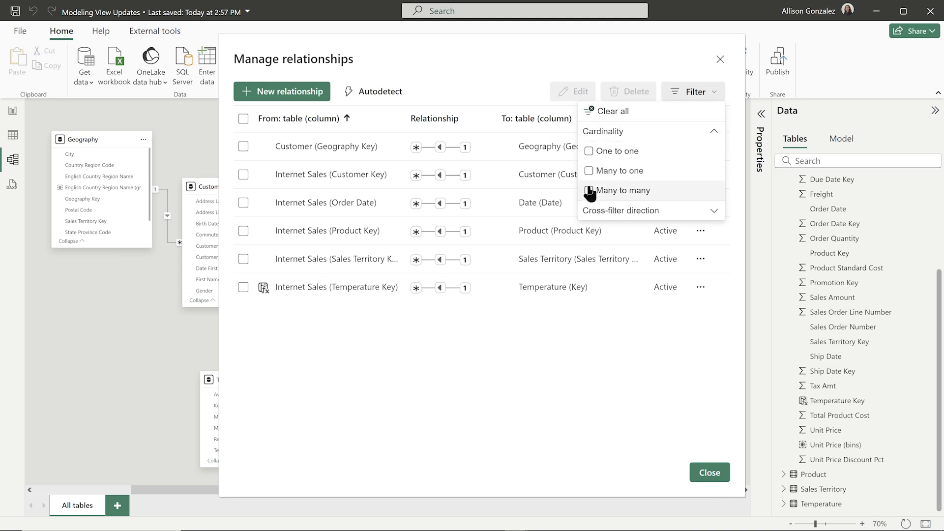
left_click(589, 152)
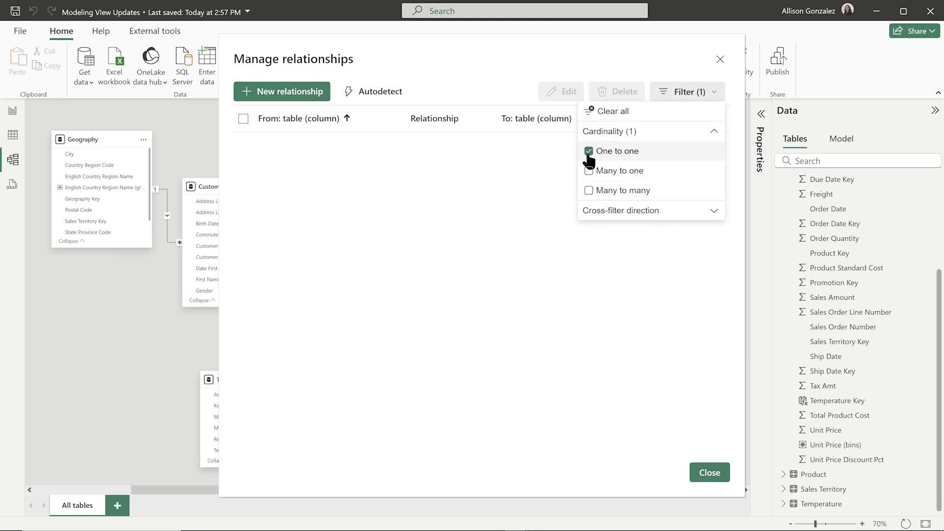
left_click(588, 170)
left_click(588, 151)
left_click(594, 190)
left_click(596, 171)
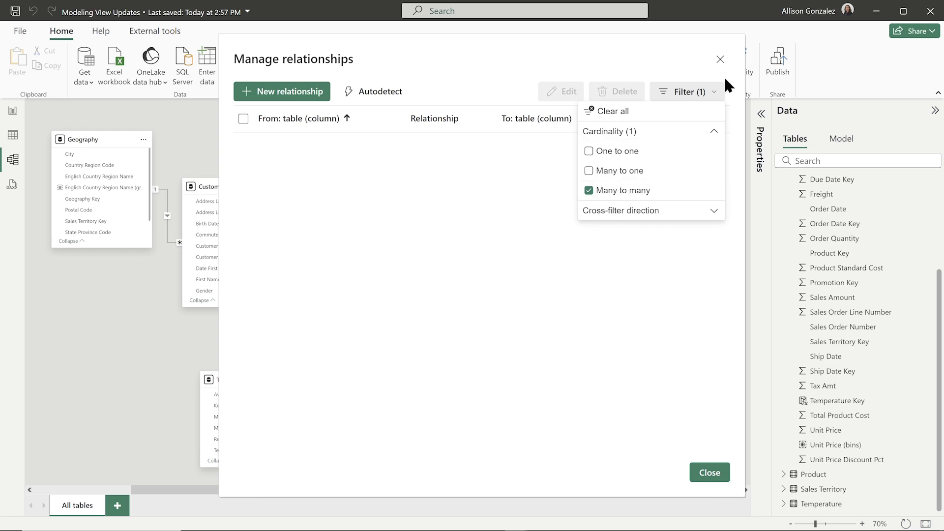
Filter to Single cross-filter direction and Many to one cardinality, listing six relationships
left_click(713, 211)
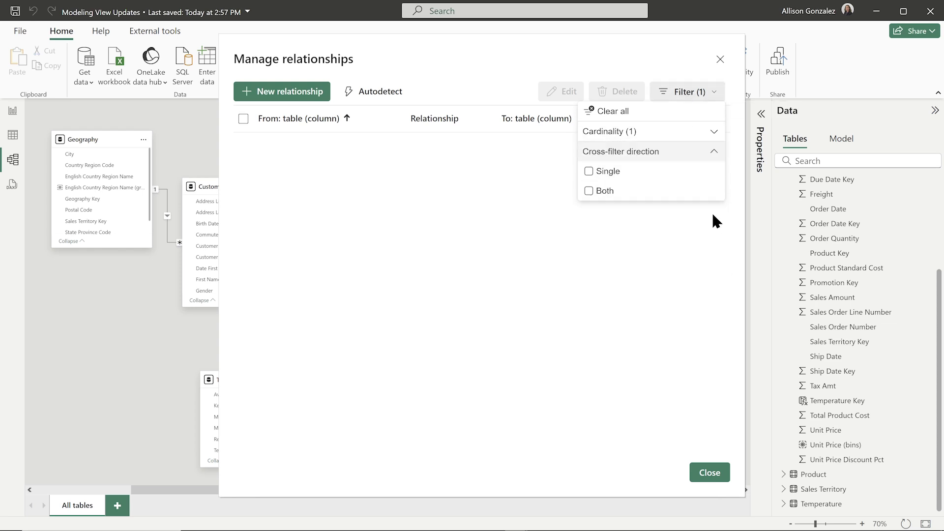
left_click(591, 193)
left_click(590, 172)
left_click(592, 193)
left_click(631, 132)
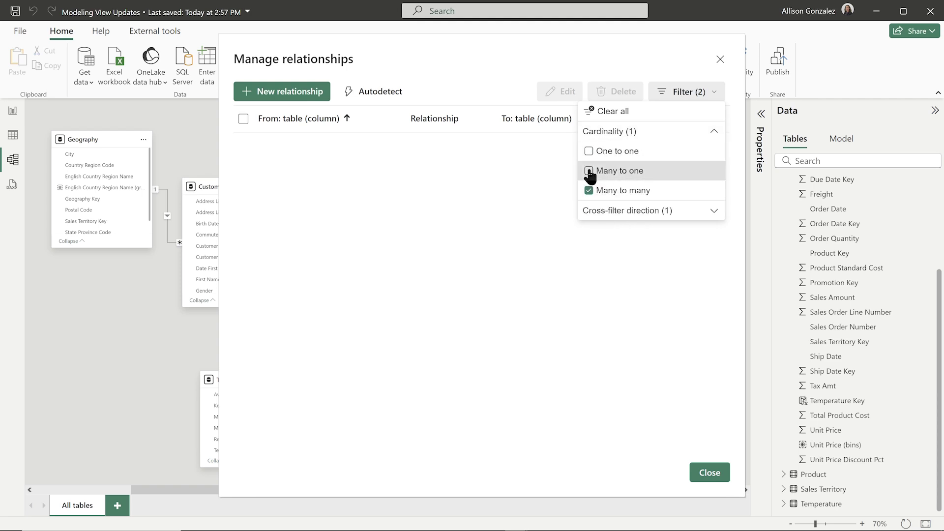
left_click(590, 172)
left_click(617, 191)
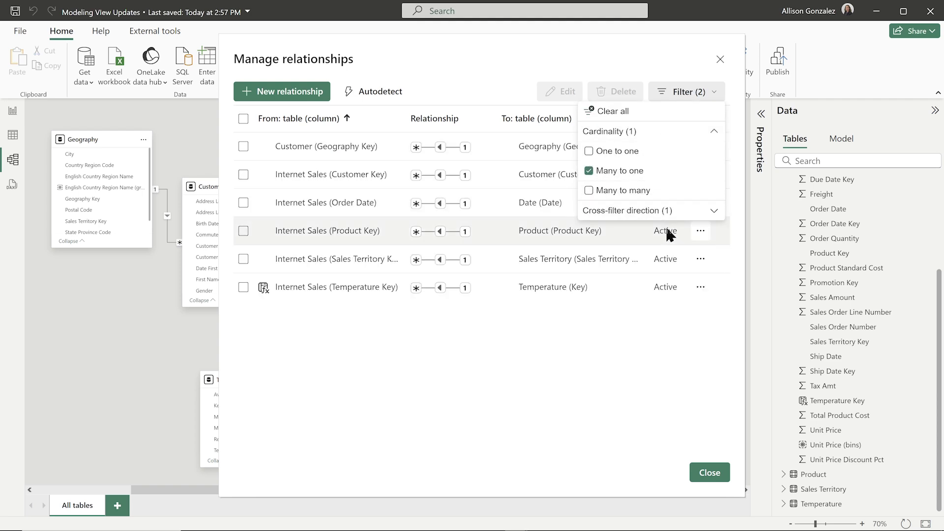